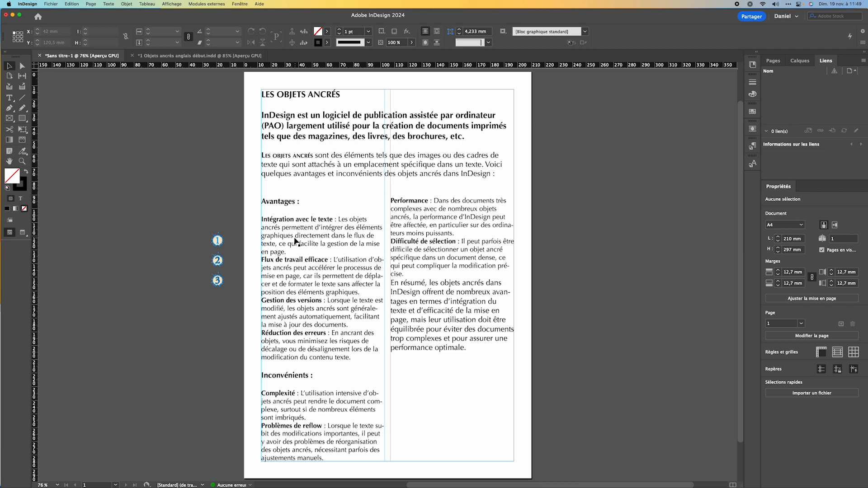
Anchor the number 1 badge to the start of the "Intégration avec le texte" paragraph and move it onto the column's left edge.
left_click(219, 240)
left_click(219, 241)
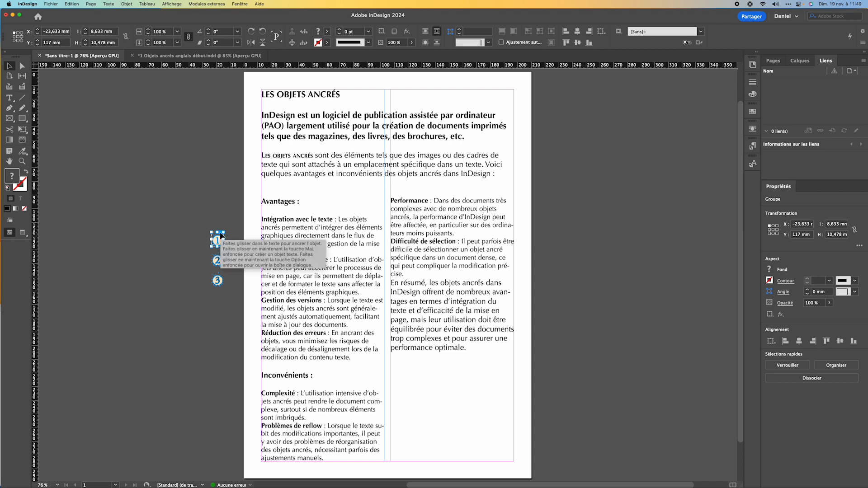
left_click_drag(222, 235, 250, 220)
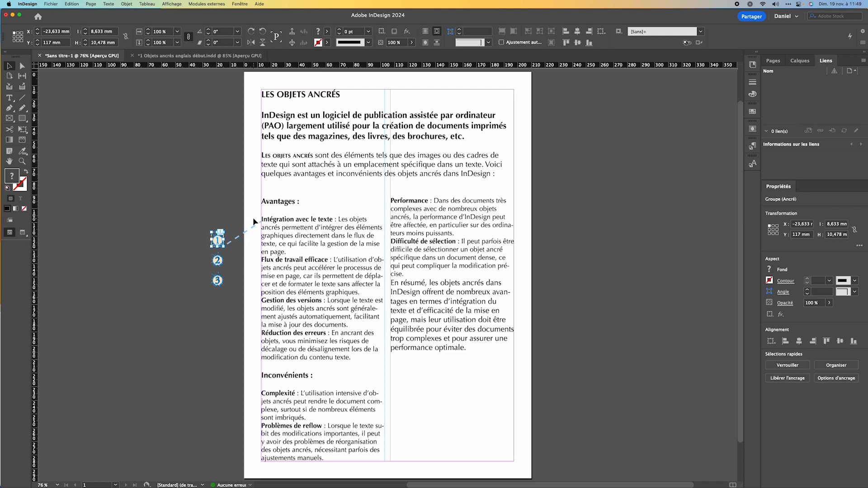
left_click_drag(218, 242, 268, 224)
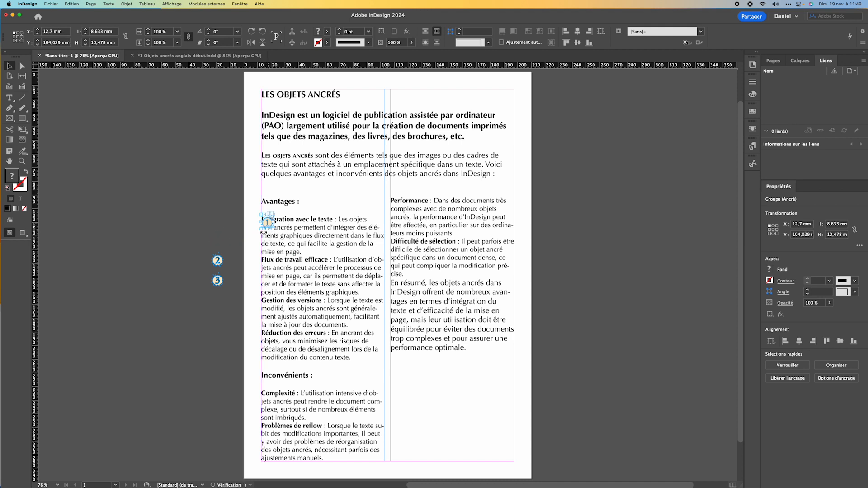
Examine the text wrap settings of the anchored number 1 badge.
left_click(22, 161)
left_click(269, 228)
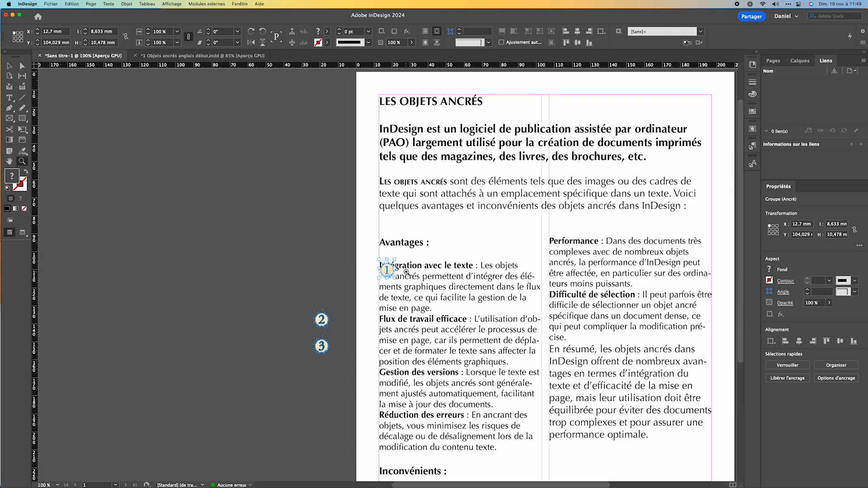
left_click(406, 272)
left_click(376, 271)
left_click(382, 275)
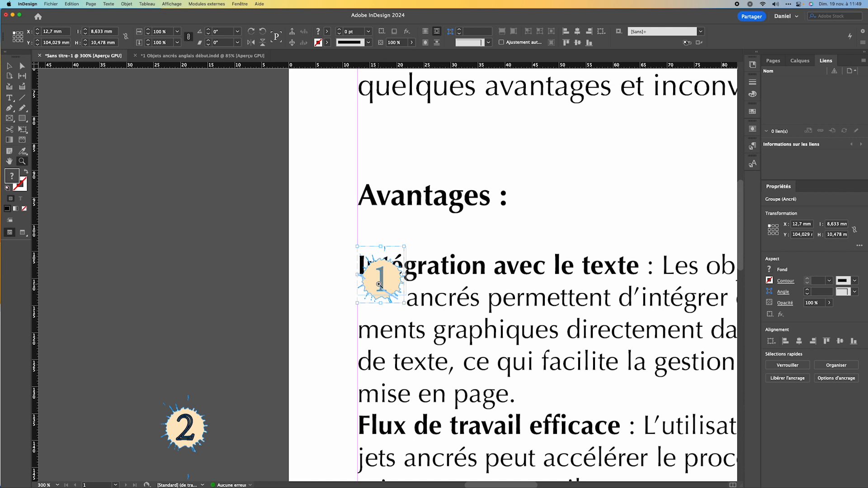
left_click(753, 130)
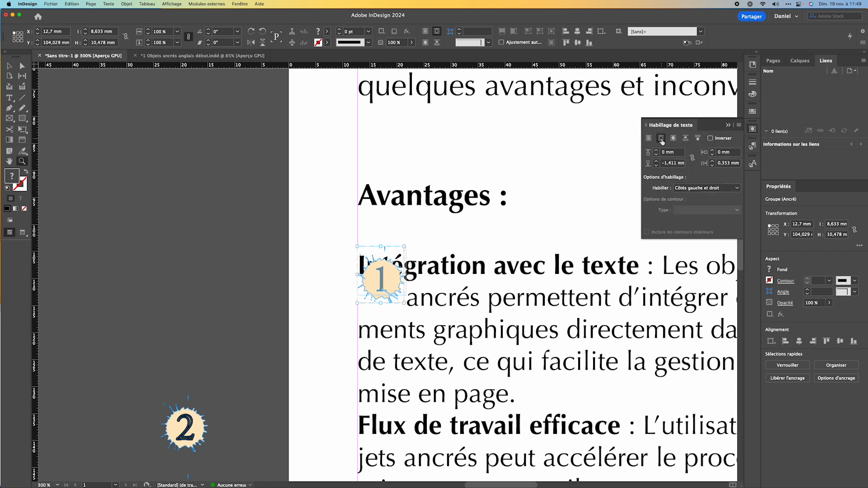
left_click(733, 125)
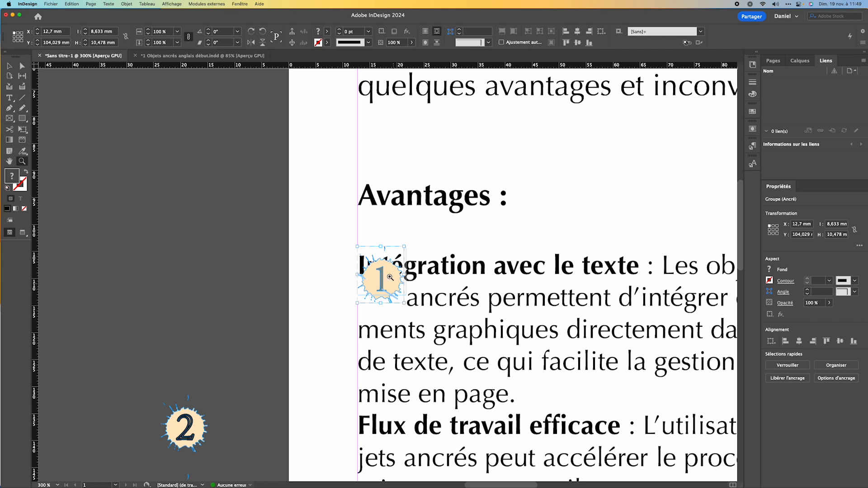
Move the number 1 badge's anchor point to the empty line above the "Intégration avec le texte" paragraph.
left_click(9, 66)
left_click_drag(396, 249, 356, 231)
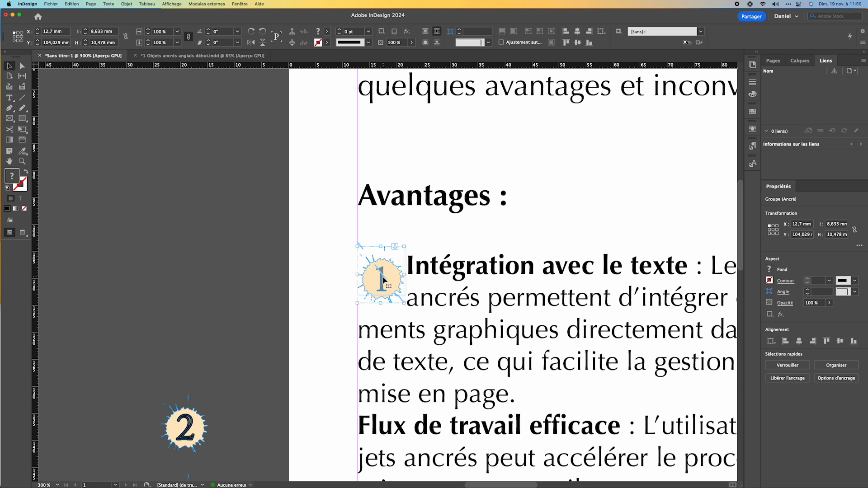
Review the number 1 badge's anchored object options, accept them, and raise the badge to about Y 98.7 mm.
left_click(396, 249, "alt")
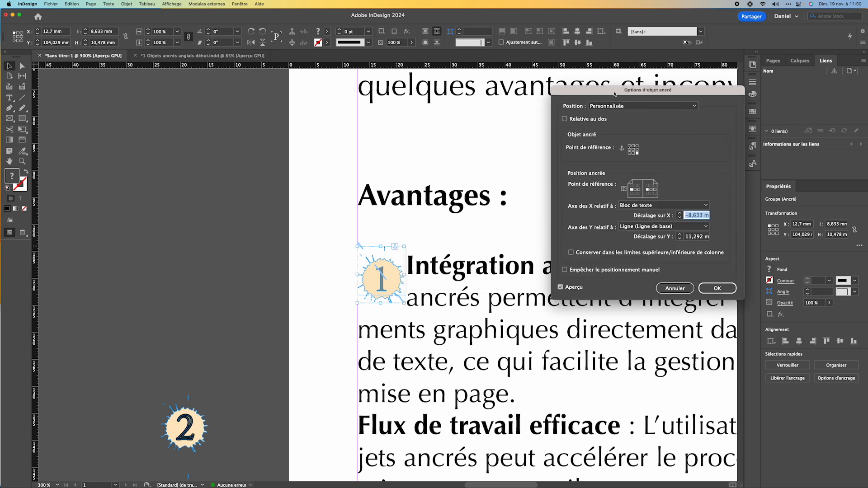
left_click_drag(614, 93, 525, 77)
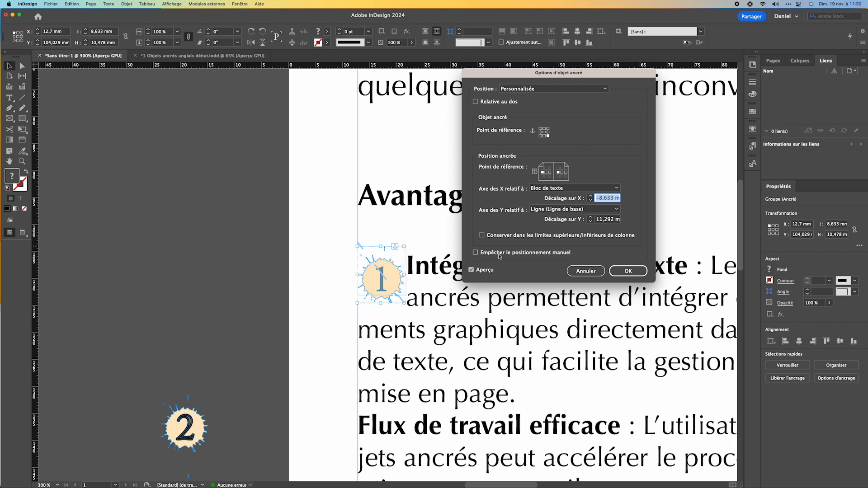
left_click(639, 271)
left_click_drag(388, 280, 392, 259)
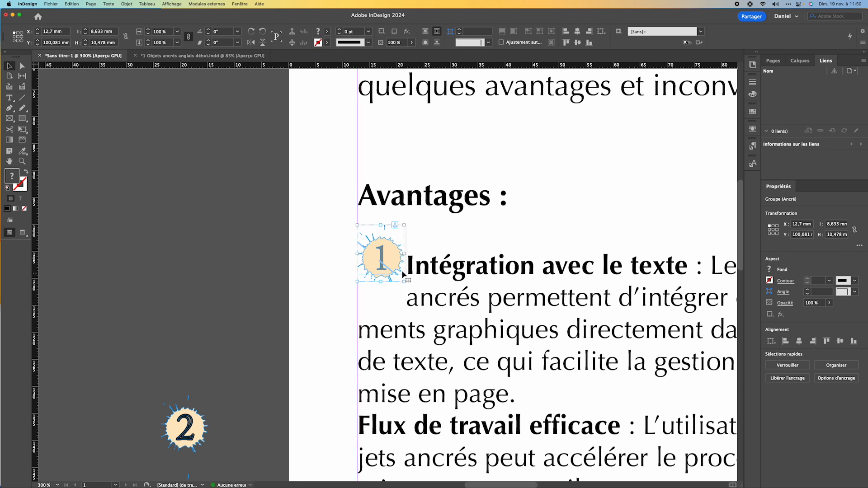
left_click_drag(396, 269, 396, 262)
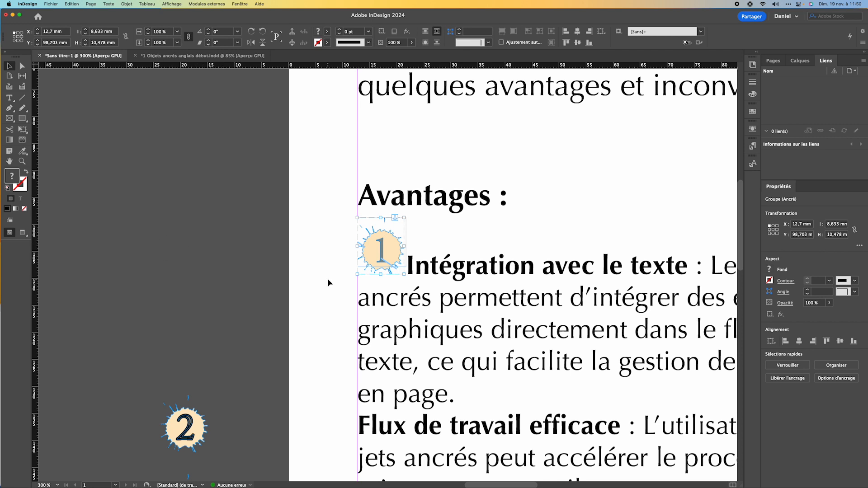
Move the number 2 badge from the pasteboard into the page's left margin beside the "Complexité" paragraph.
scroll(417, 306, "down", 3)
scroll(416, 307, "down", 3)
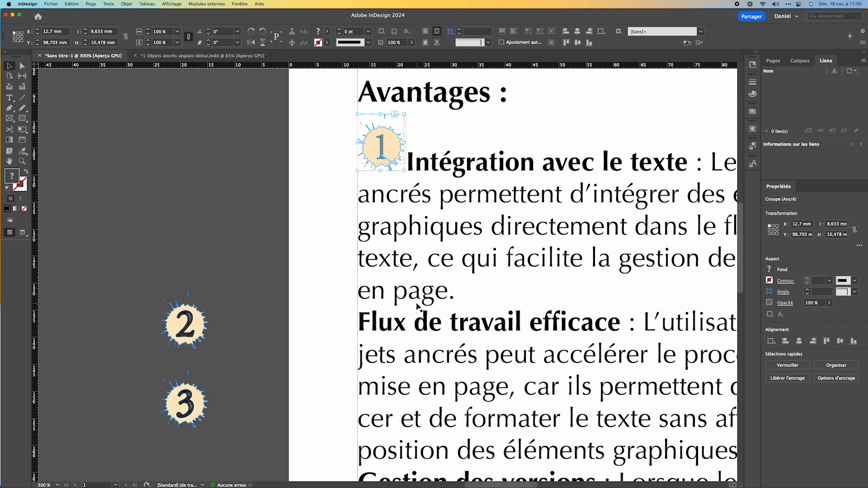
left_click_drag(200, 303, 337, 421)
scroll(437, 390, "down", 10)
scroll(437, 390, "up", 10)
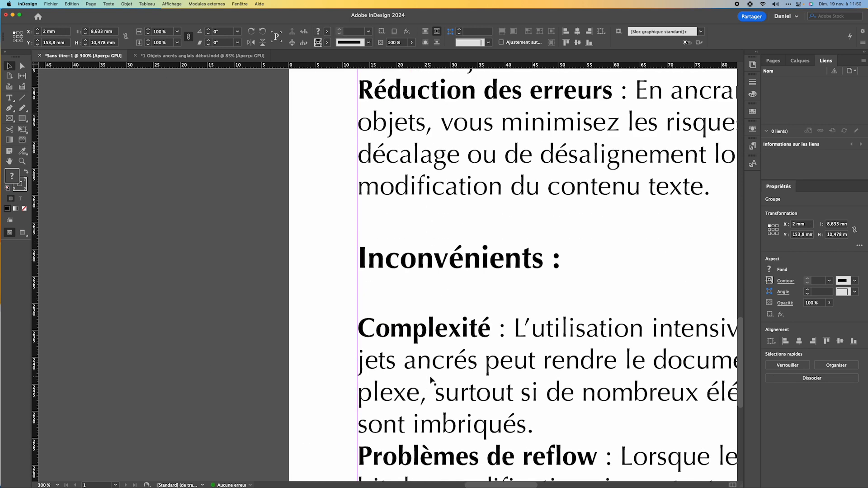
left_click_drag(342, 120, 339, 443)
scroll(450, 389, "down", 5)
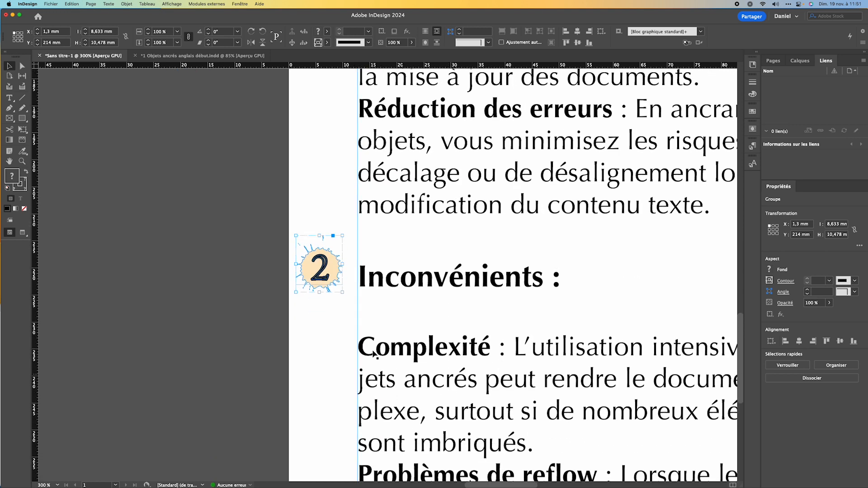
left_click_drag(332, 271, 336, 348)
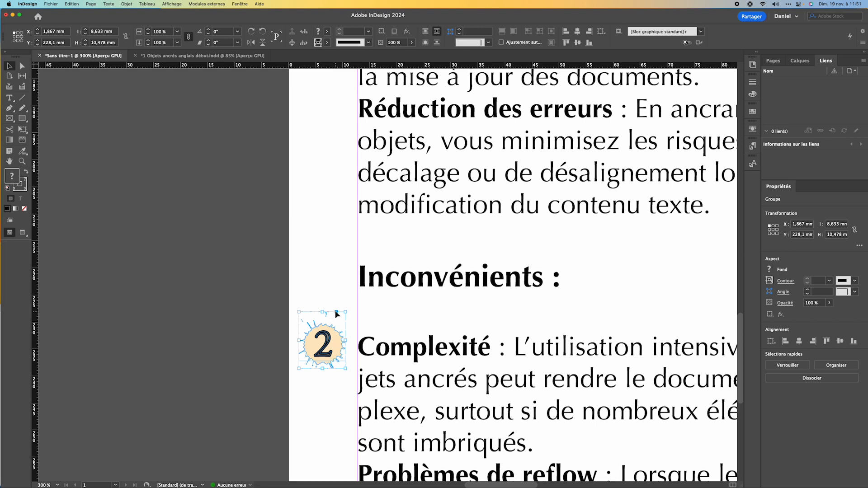
Anchor the number 2 badge to the empty line above "Complexité" and align it with the column's left edge at X 12.7 mm.
left_click_drag(337, 313, 361, 310)
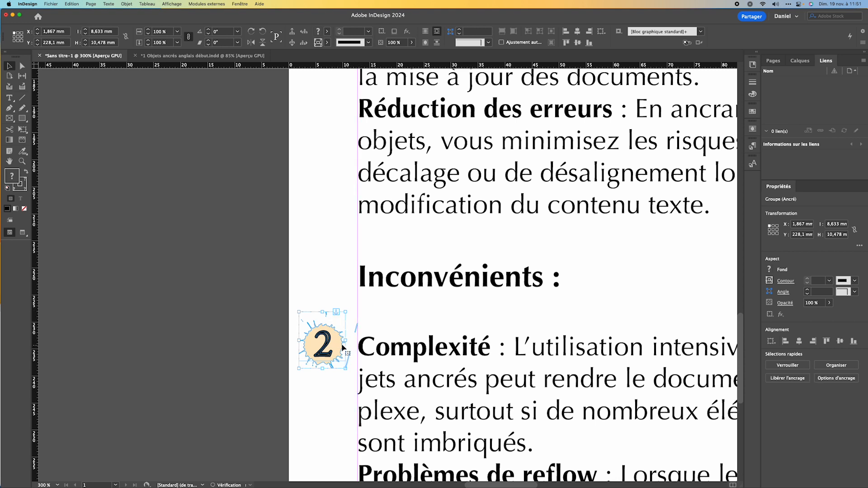
left_click_drag(332, 348, 387, 338)
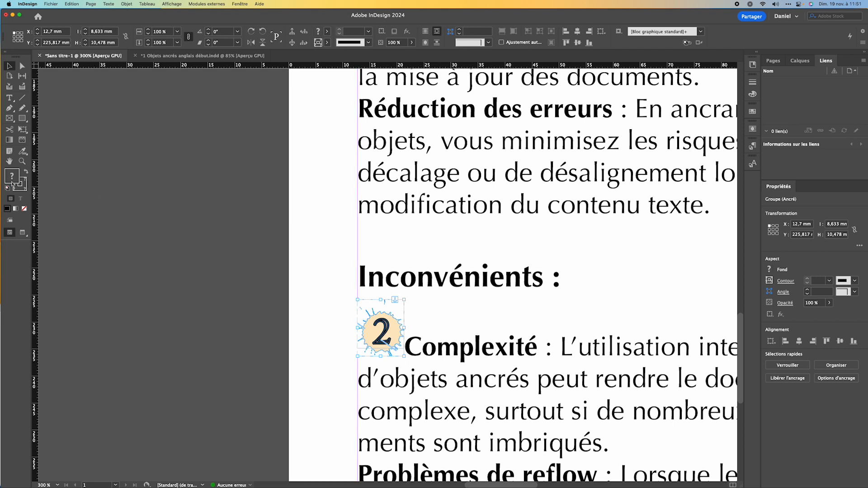
Copy the bold introduction and the "Les objets ancrés" paragraph, including the blank line after them.
double_click(10, 161)
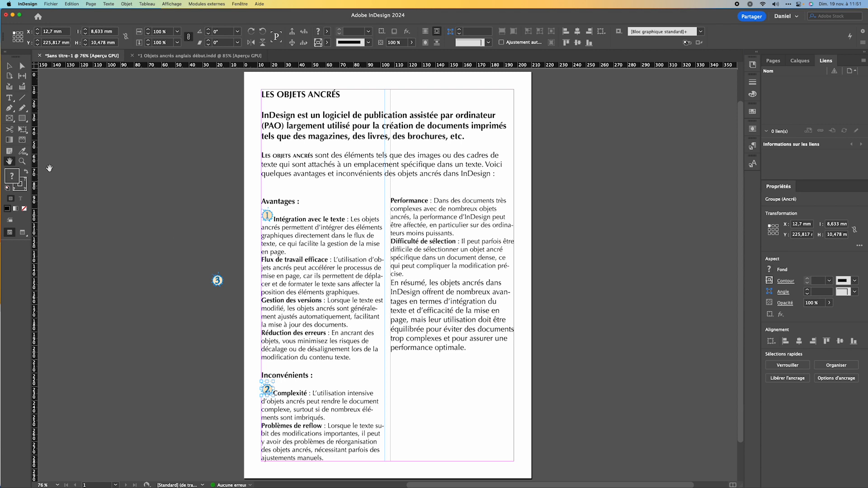
key("v")
left_click(10, 98)
left_click_drag(262, 115, 456, 182)
key("super+c")
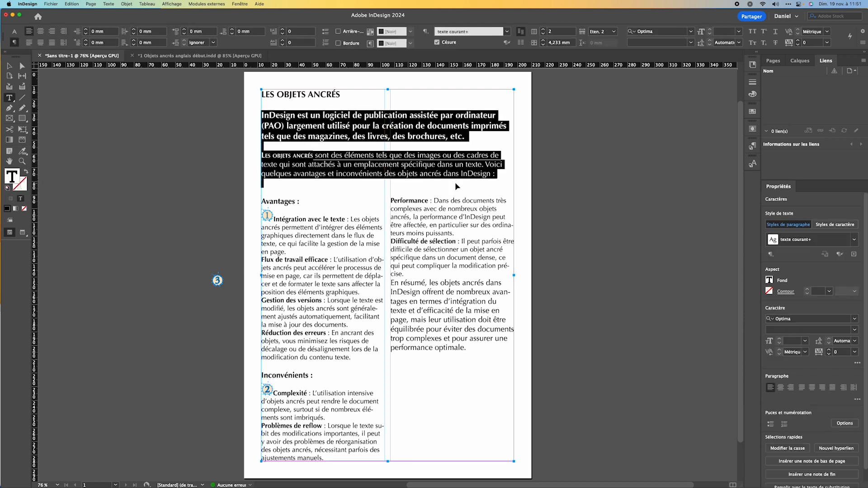
Paste the copied introduction on the empty line above "Avantages :", inspect the number 2 badge's anchor link, and undo the paste.
left_click(266, 190)
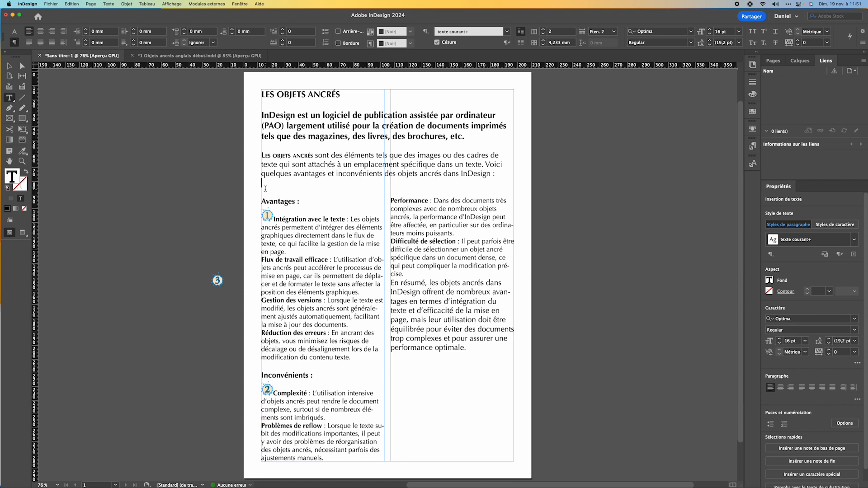
key("super+v")
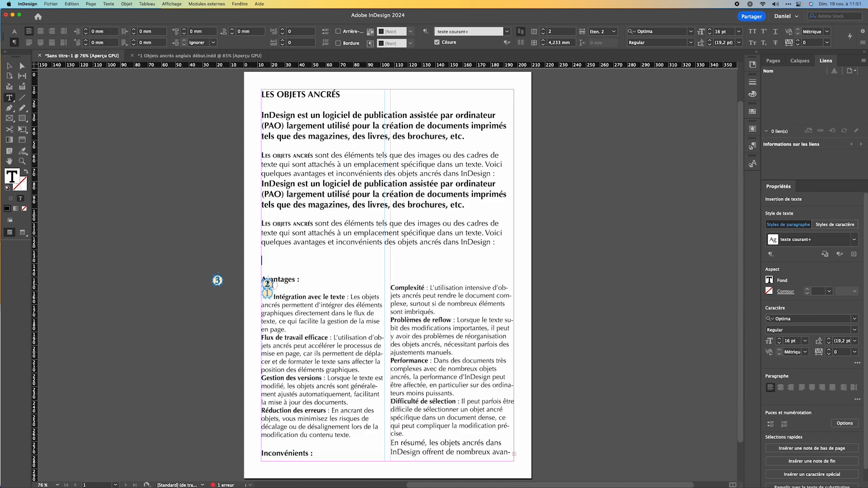
left_click(10, 69)
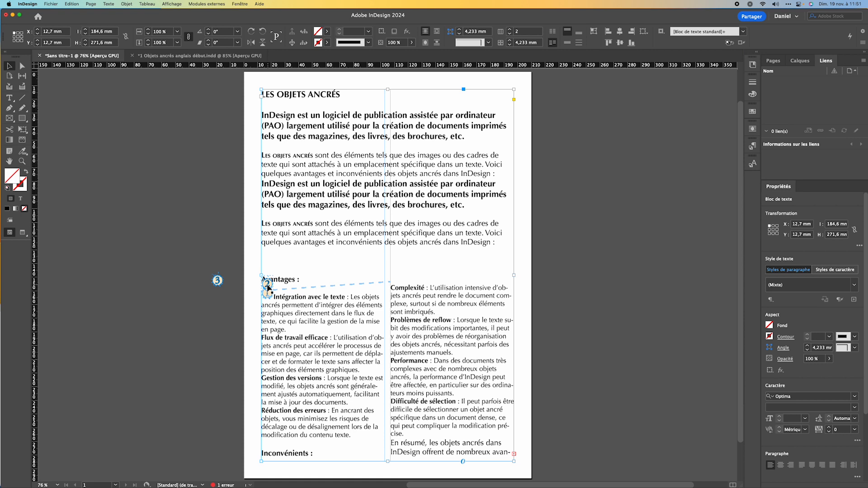
left_click_drag(267, 287, 267, 287)
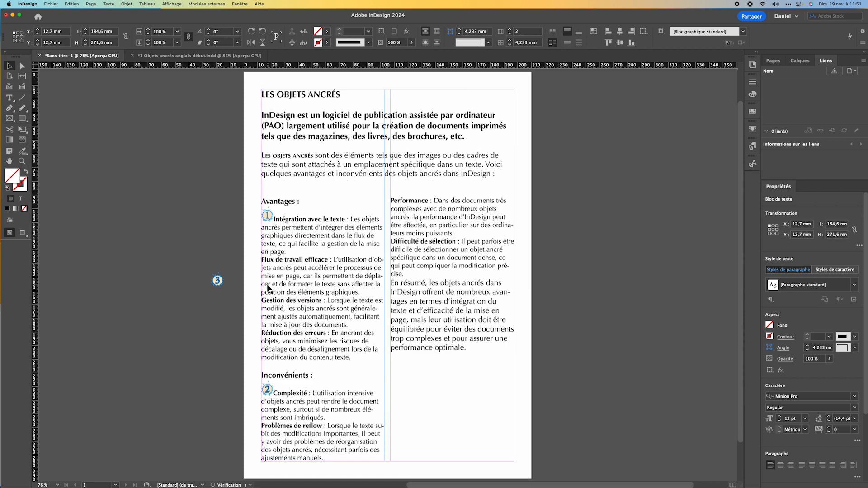
Release the anchoring of the number 2 badge and move it out to the page's left edge beside "Complexité".
left_click(268, 390)
left_click(21, 161)
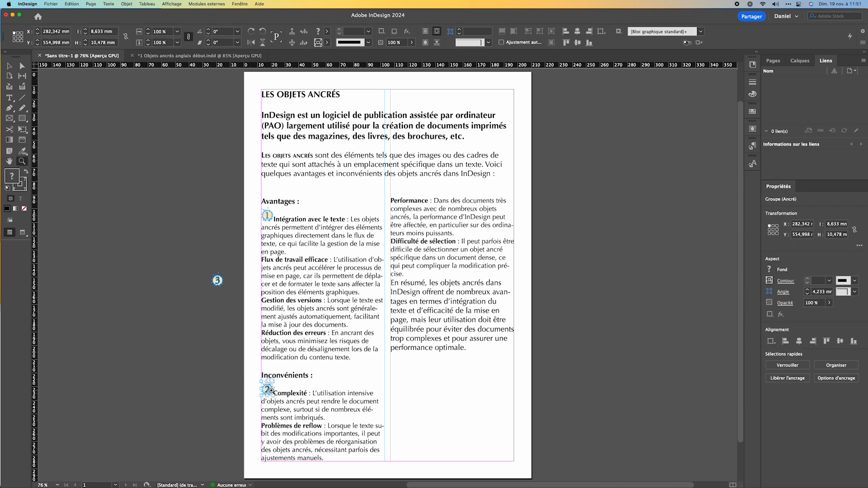
left_click(270, 390)
left_click(393, 308)
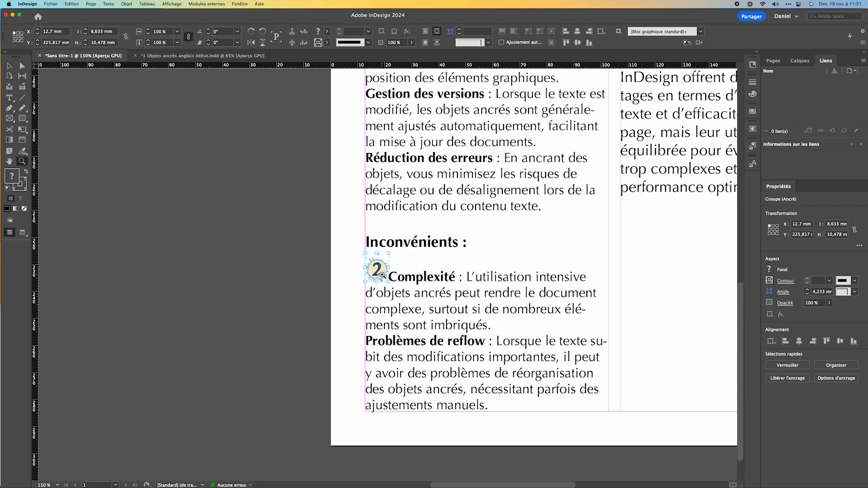
key("v")
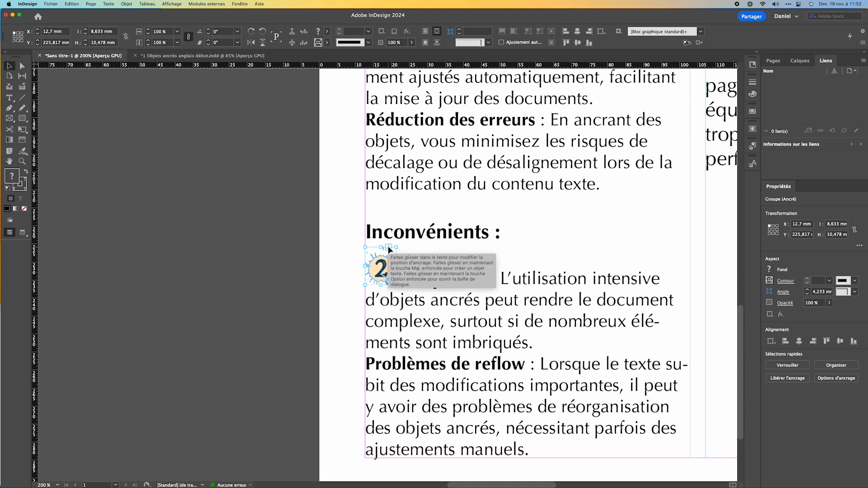
right_click(386, 259)
mouse_move(411, 320)
left_click(497, 325)
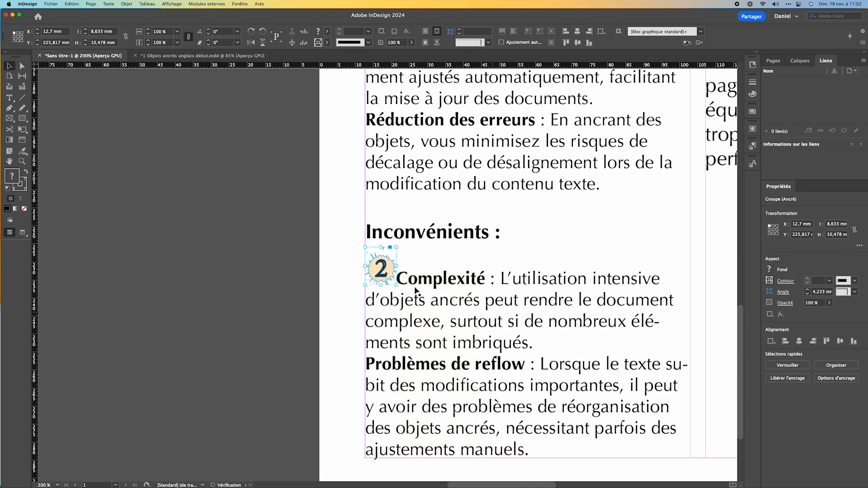
left_click_drag(362, 269, 304, 270)
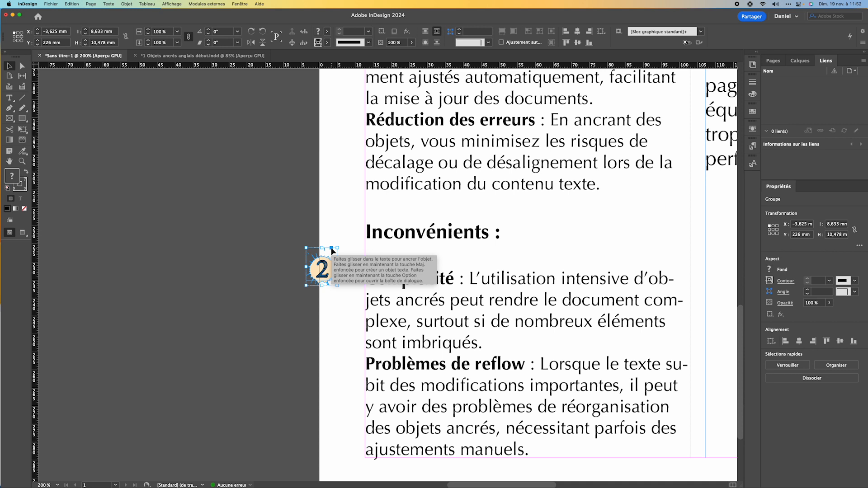
Anchor the number 2 badge inline at the start of the "Complexité" paragraph and insert a space after it.
left_click_drag(332, 251, 369, 278)
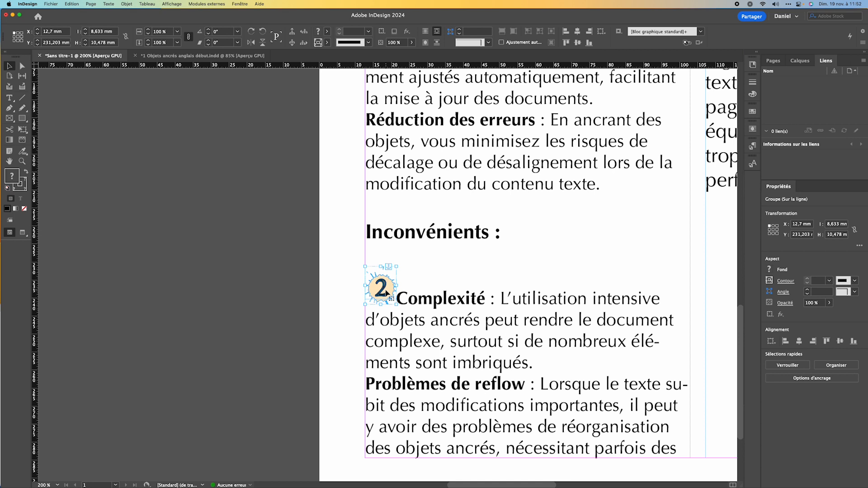
left_click(397, 298)
double_click(401, 304)
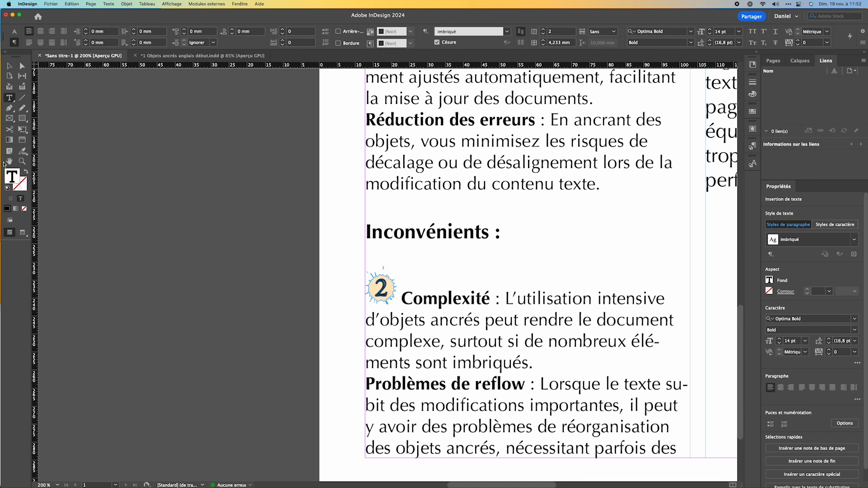
Paste the copied introduction text twice on the empty line above "Avantages :" to test how the anchored badges follow the text.
double_click(9, 161)
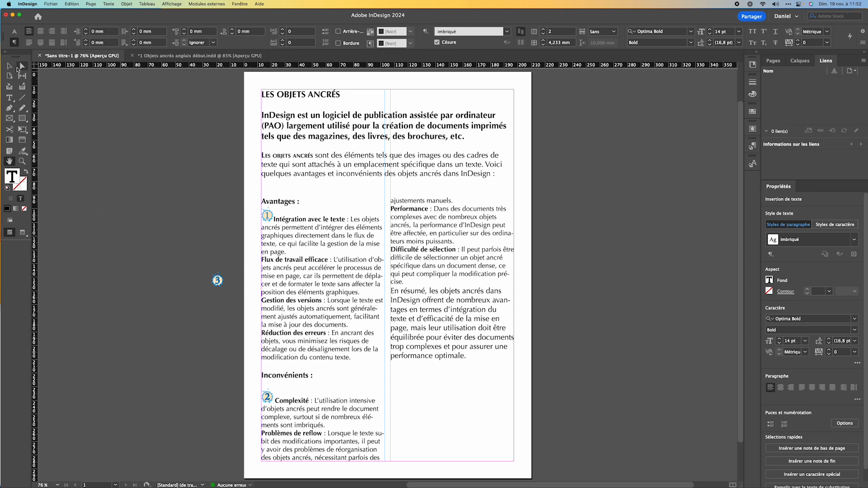
left_click(10, 67)
double_click(277, 190)
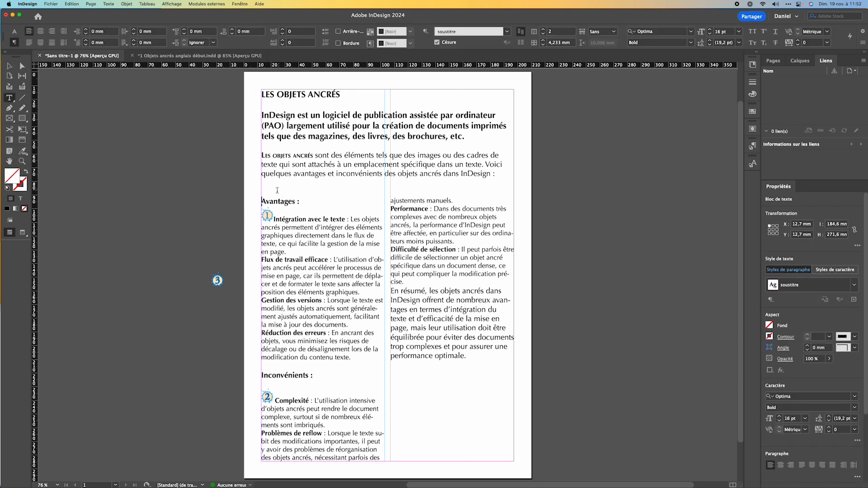
left_click(262, 190)
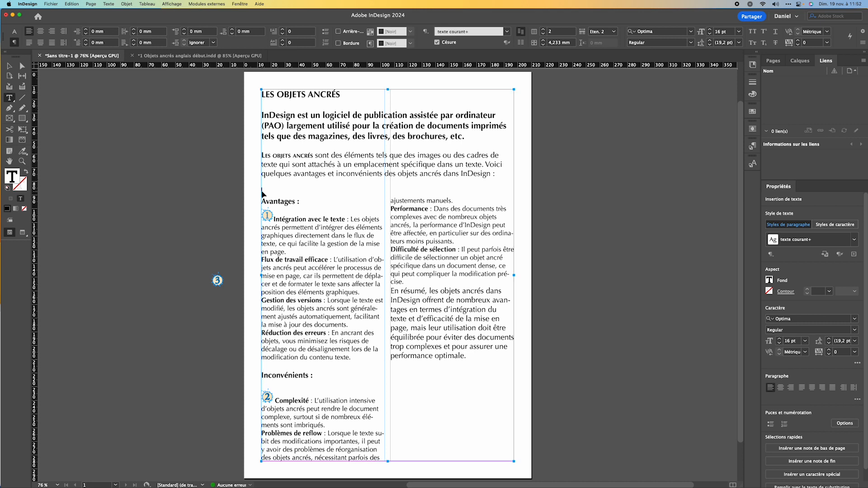
key("super+v")
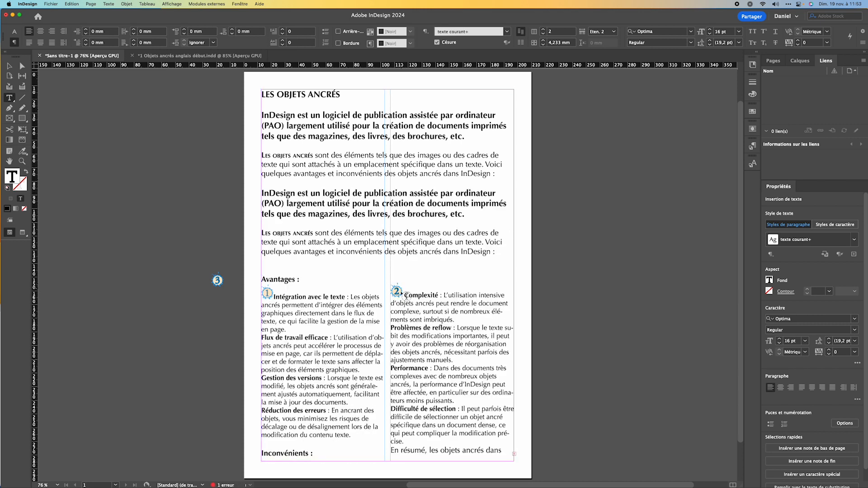
key("super+v")
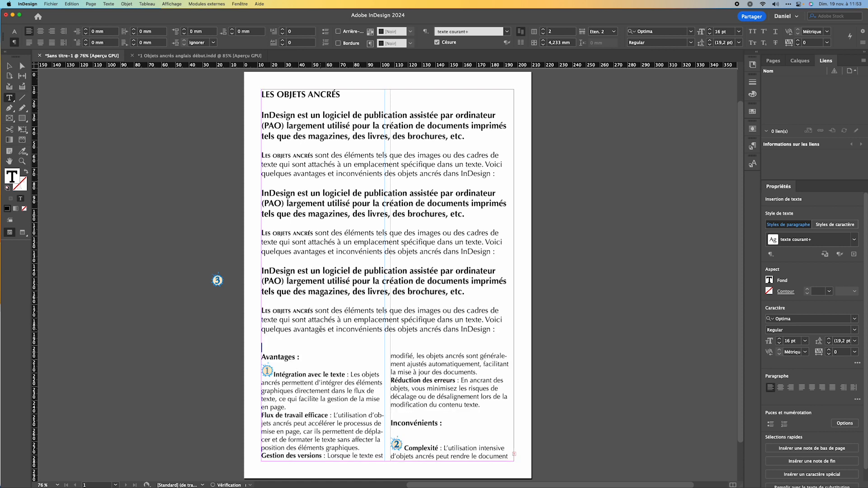